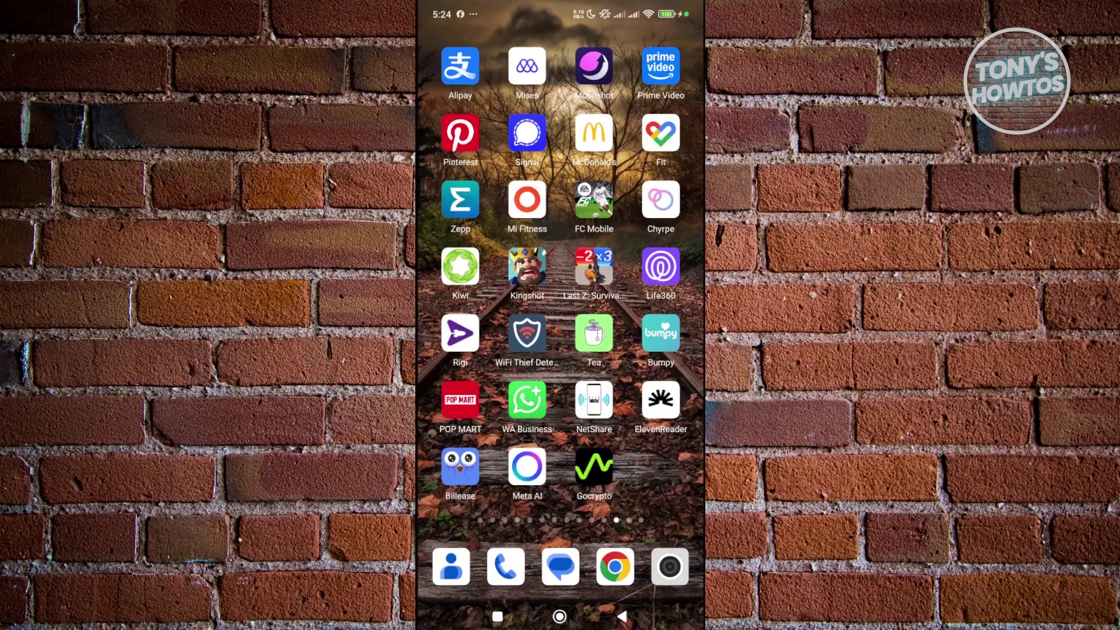
- Open WhatsApp Business's Linked devices page, showing 0 of 4 devices linked
click(526, 400)
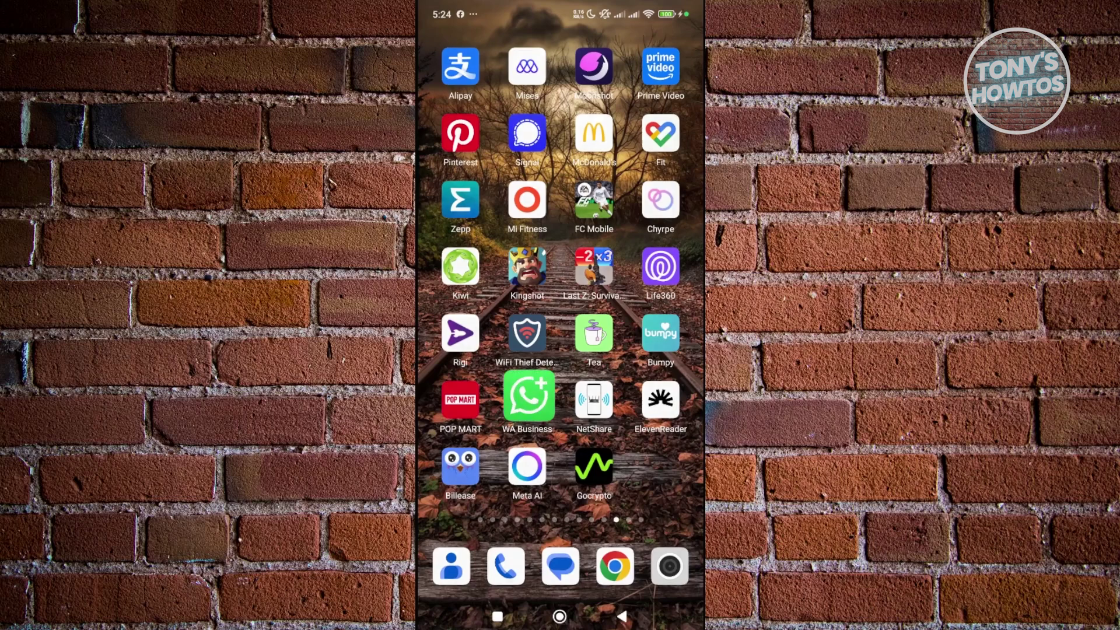
click(687, 44)
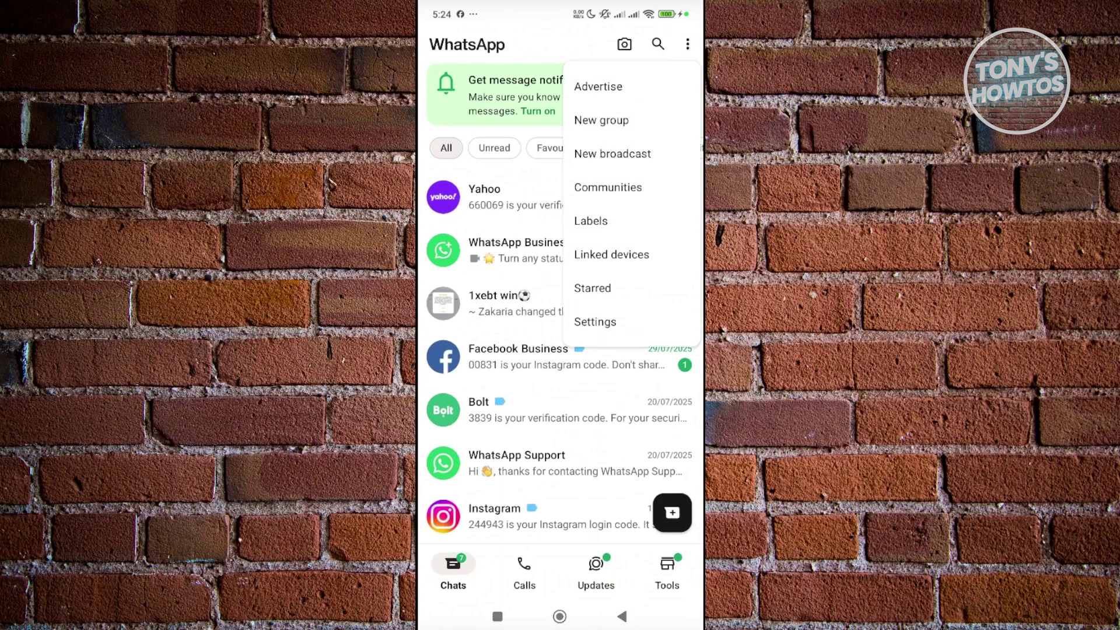
click(611, 254)
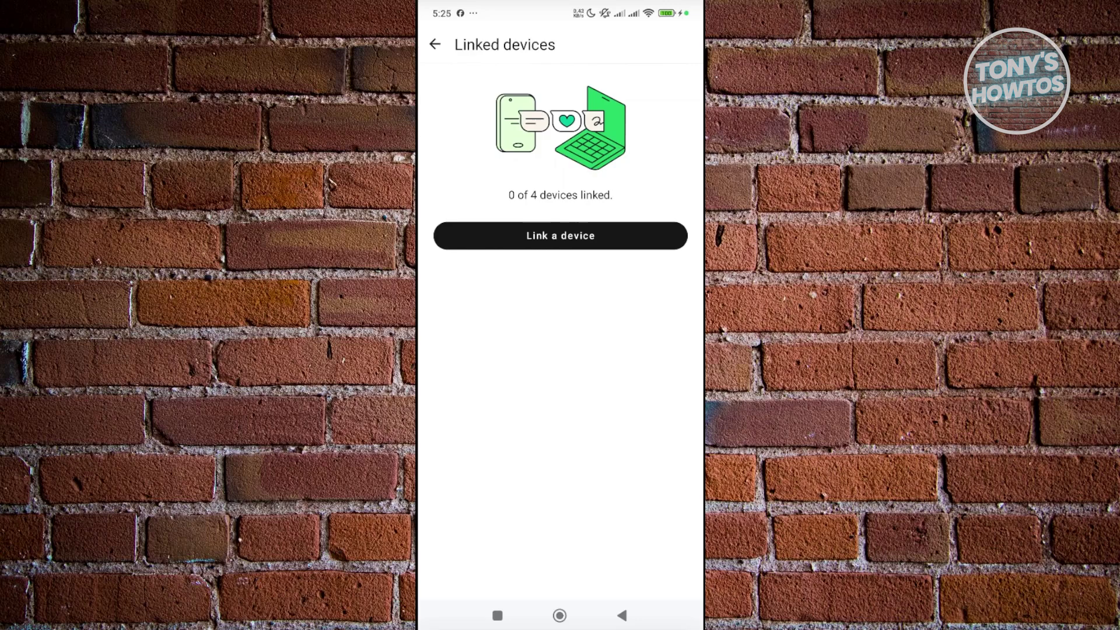
- Start Link a device, go back, and open the Help Center article on linked devices
click(560, 236)
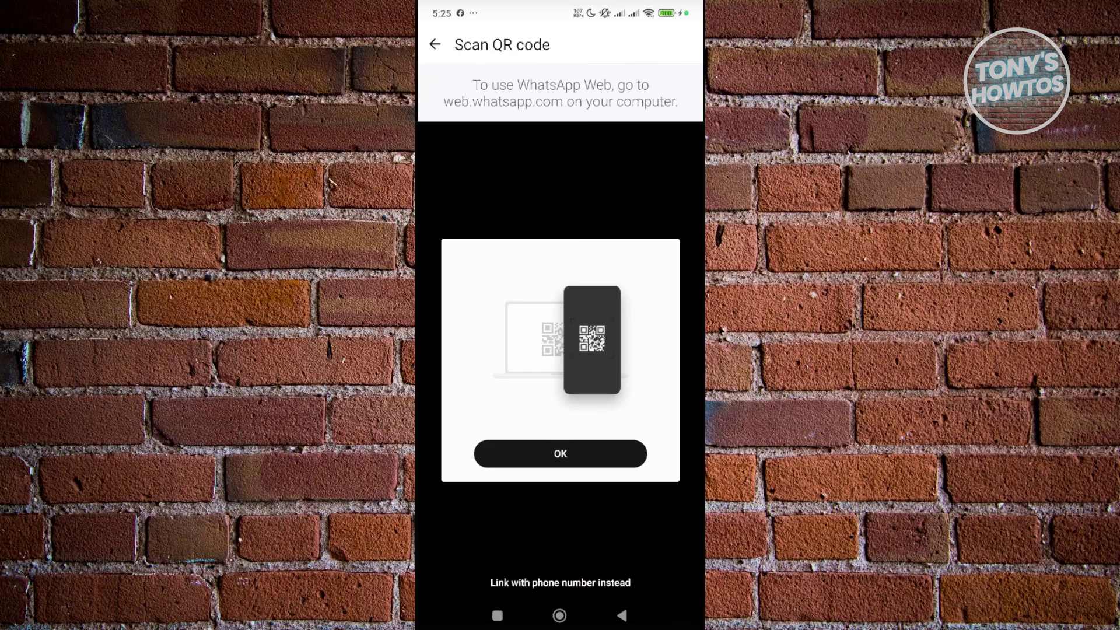
click(622, 616)
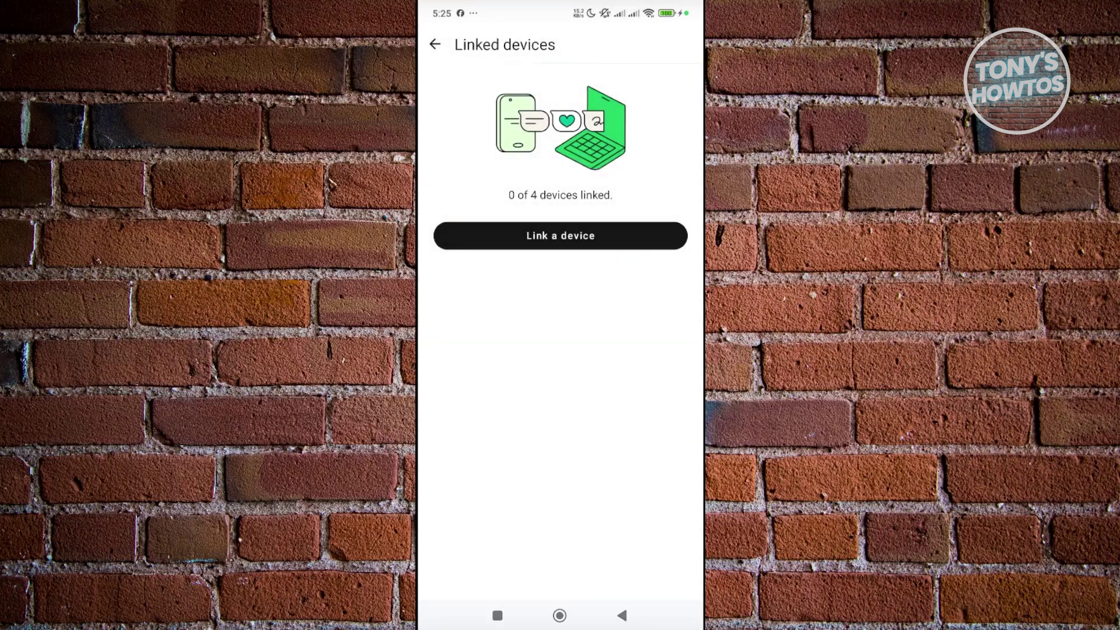
click(559, 616)
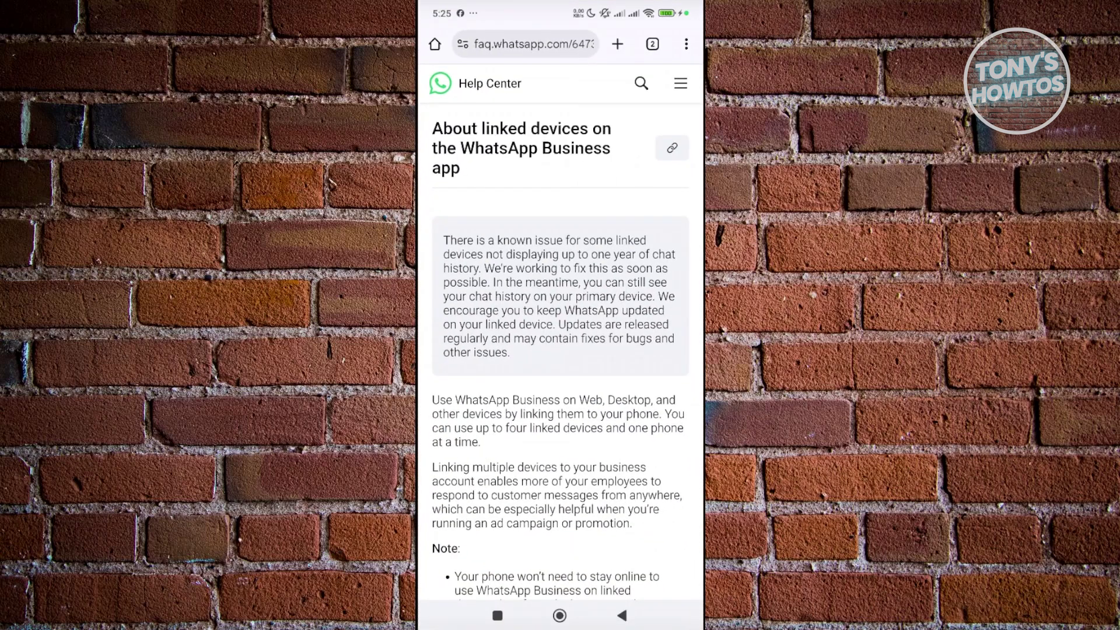
- Scroll to the Note and highlight 'four linked devices and one phone', then clear the selection
scroll(560, 339, down, 5)
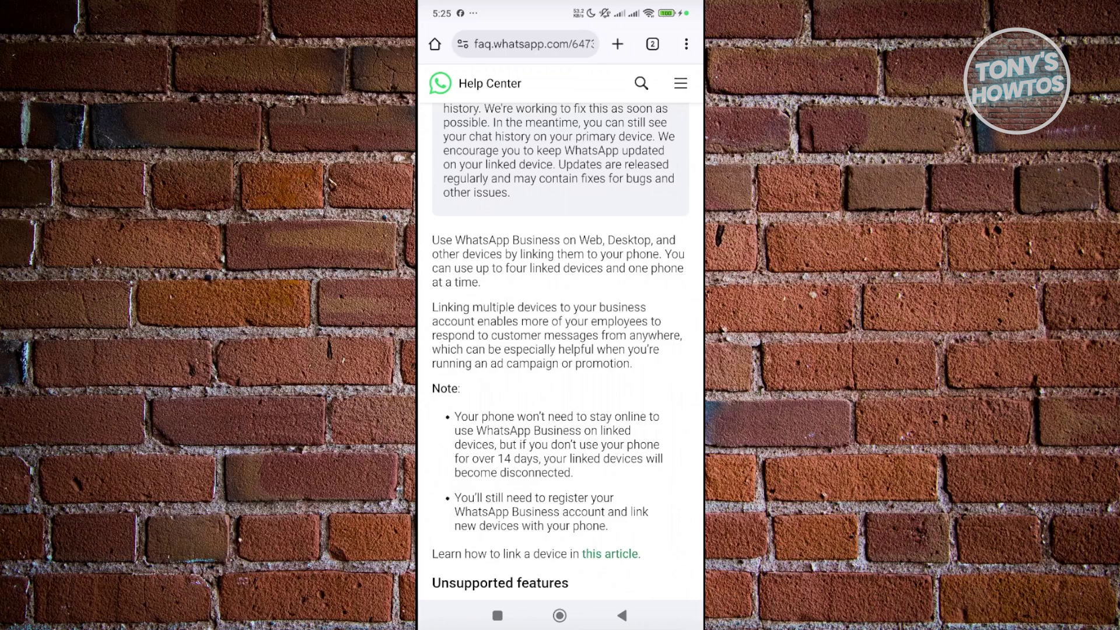
click(638, 268)
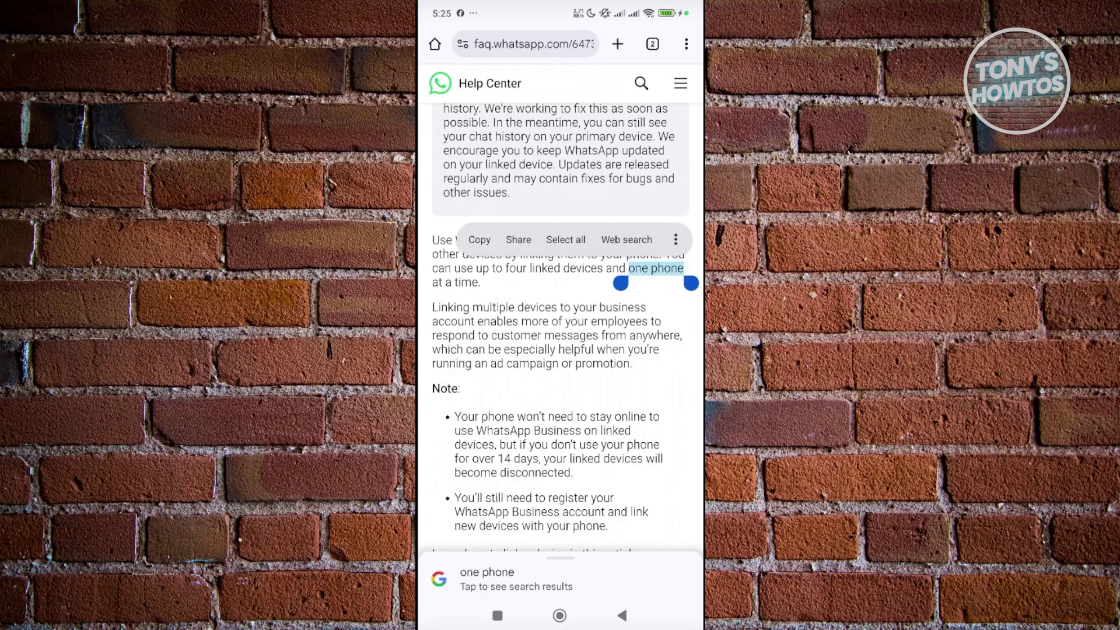
mouse_move(621, 283)
mouse_down()
mouse_move(488, 274)
mouse_move(505, 275)
mouse_up()
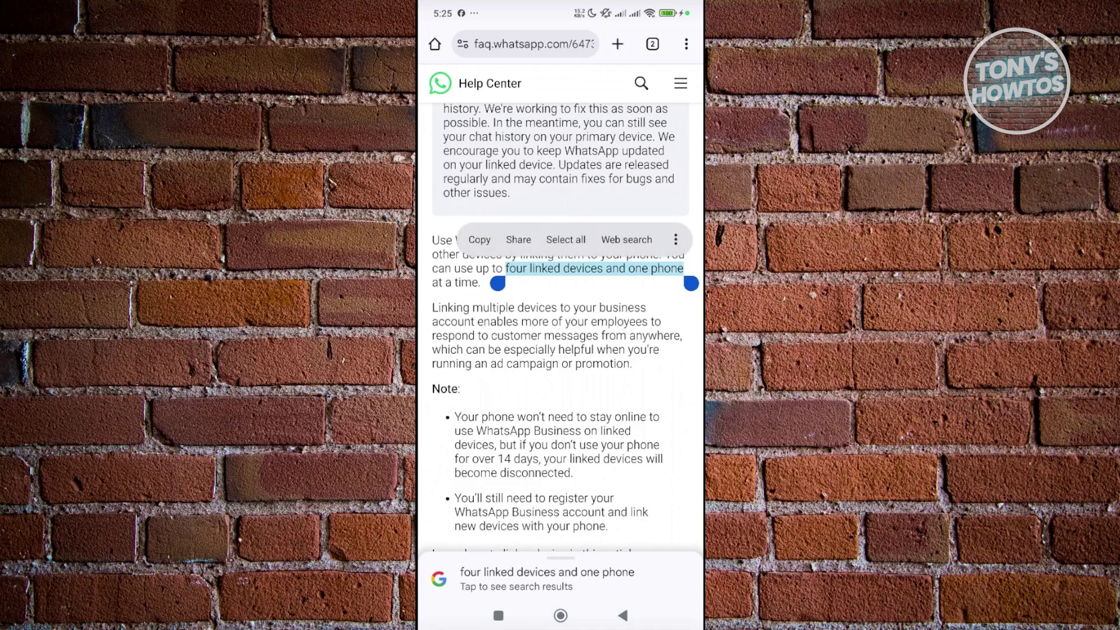
click(583, 397)
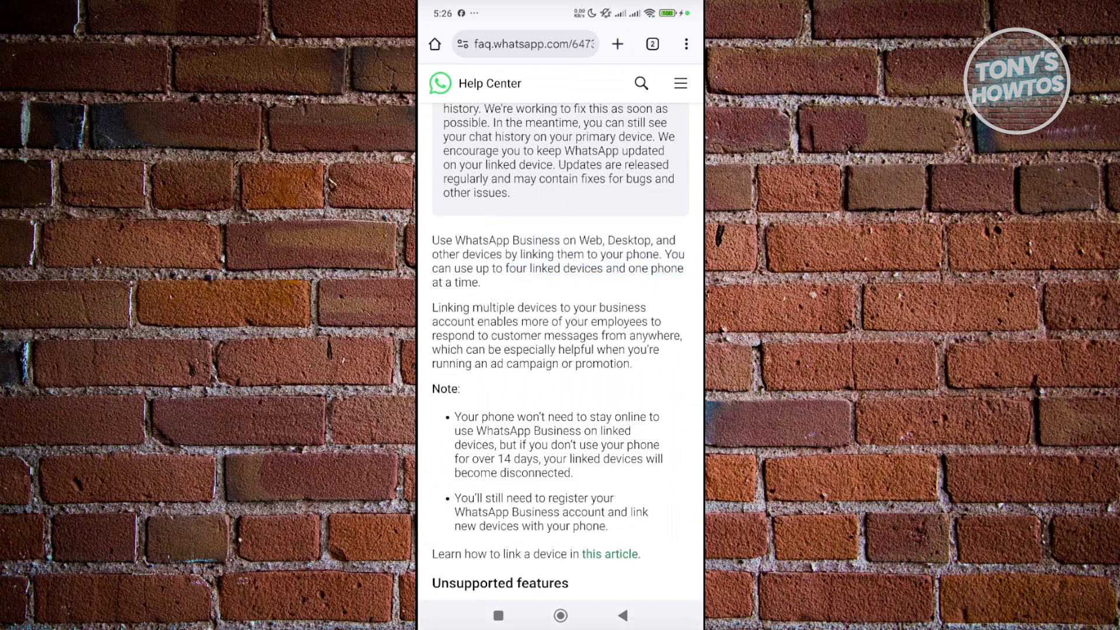
- Switch to the web.whatsapp search results tab and open WhatsApp Web
click(653, 43)
click(630, 192)
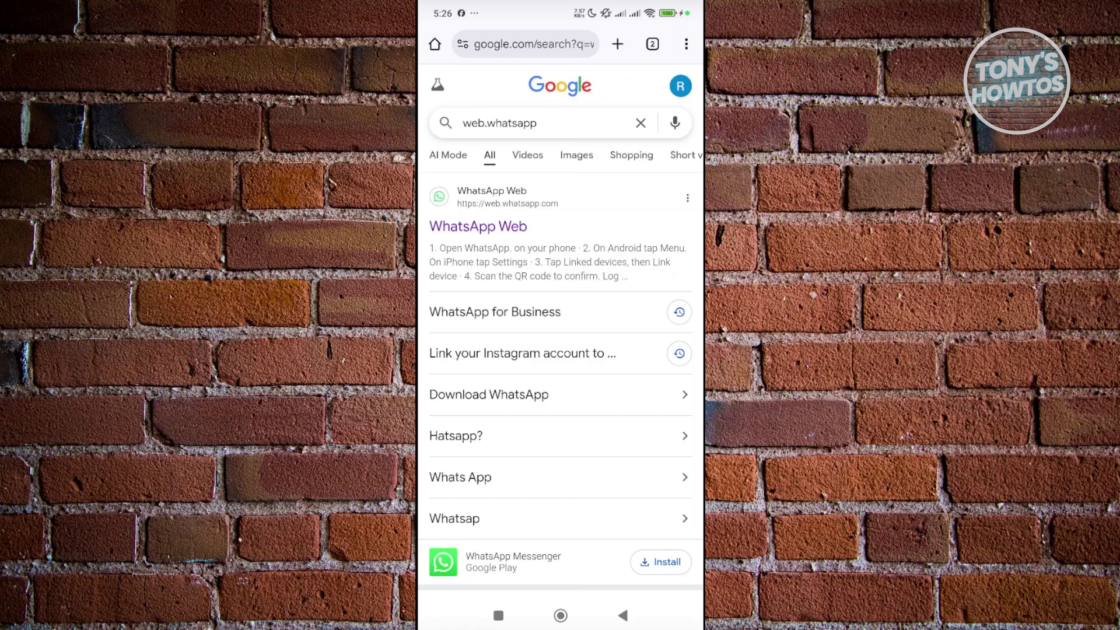
click(478, 226)
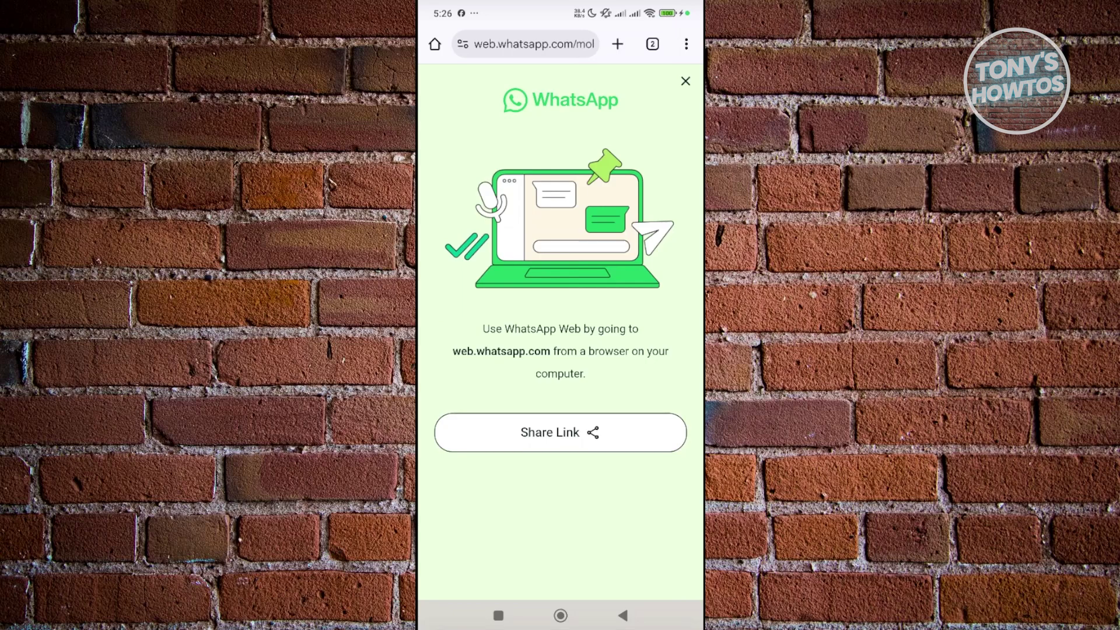
- Turn on Chrome's Desktop site option so WhatsApp Web loads its desktop version
click(686, 44)
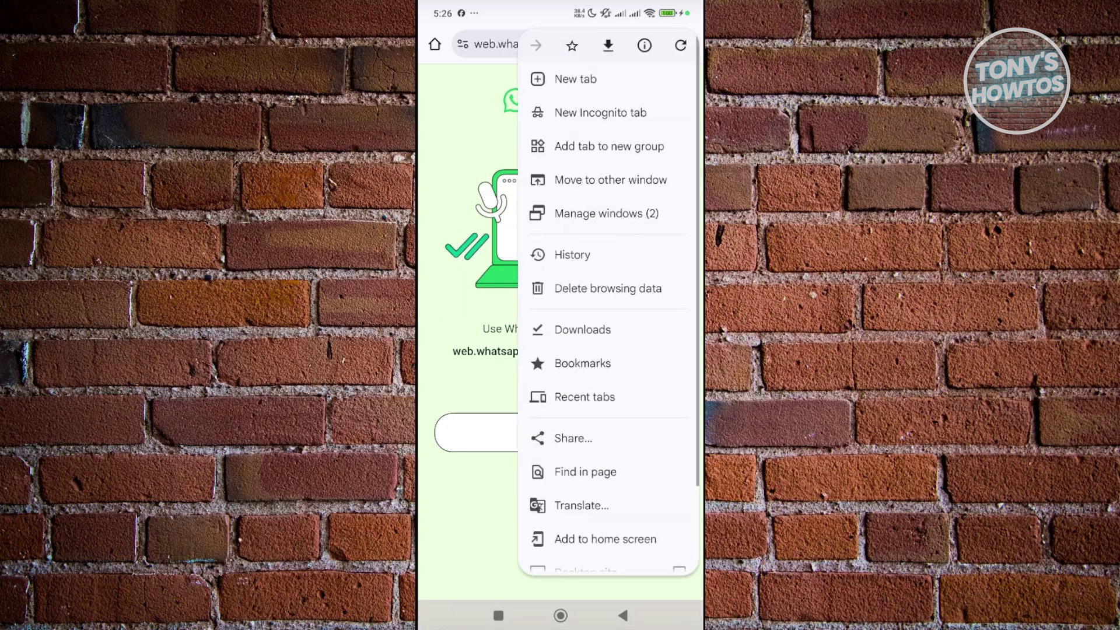
scroll(608, 291, down, 1)
scroll(609, 303, down, 2)
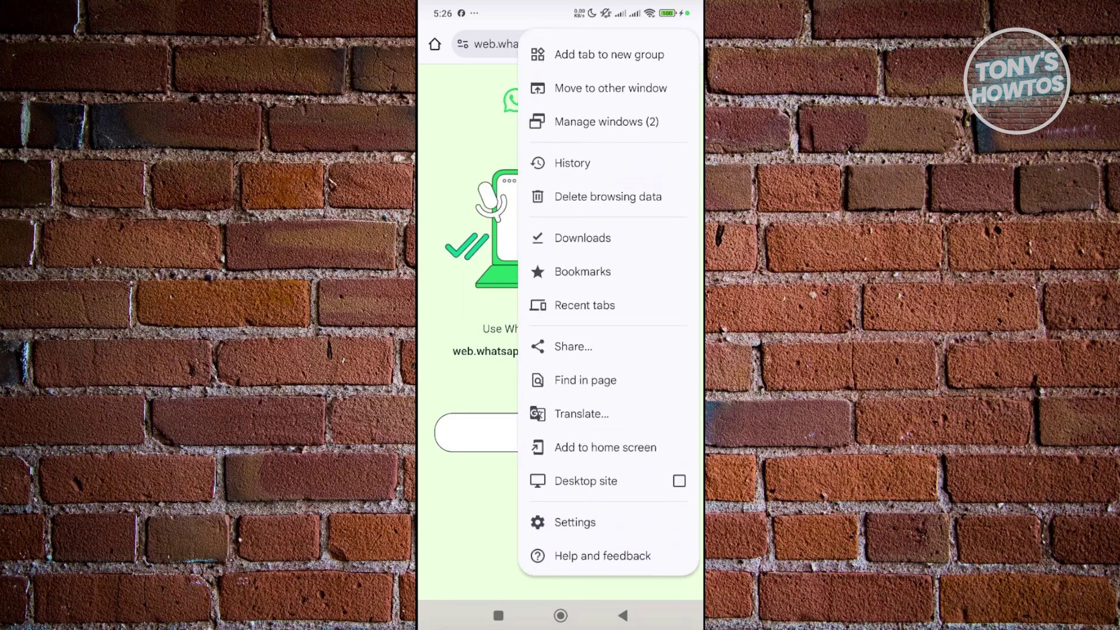
click(586, 480)
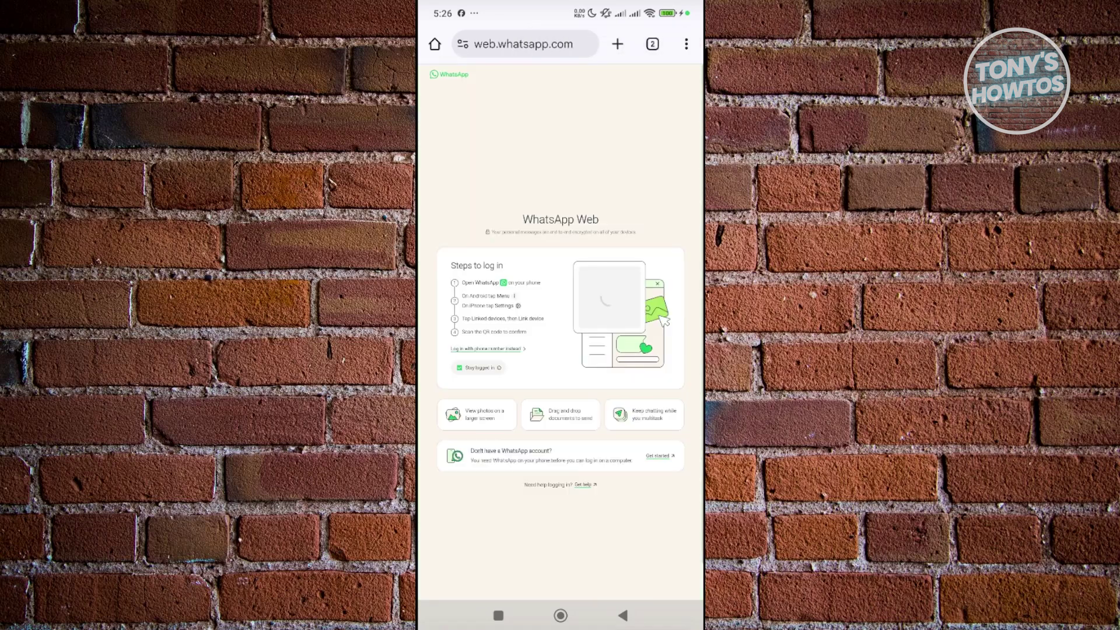
scroll(609, 298, up, 5)
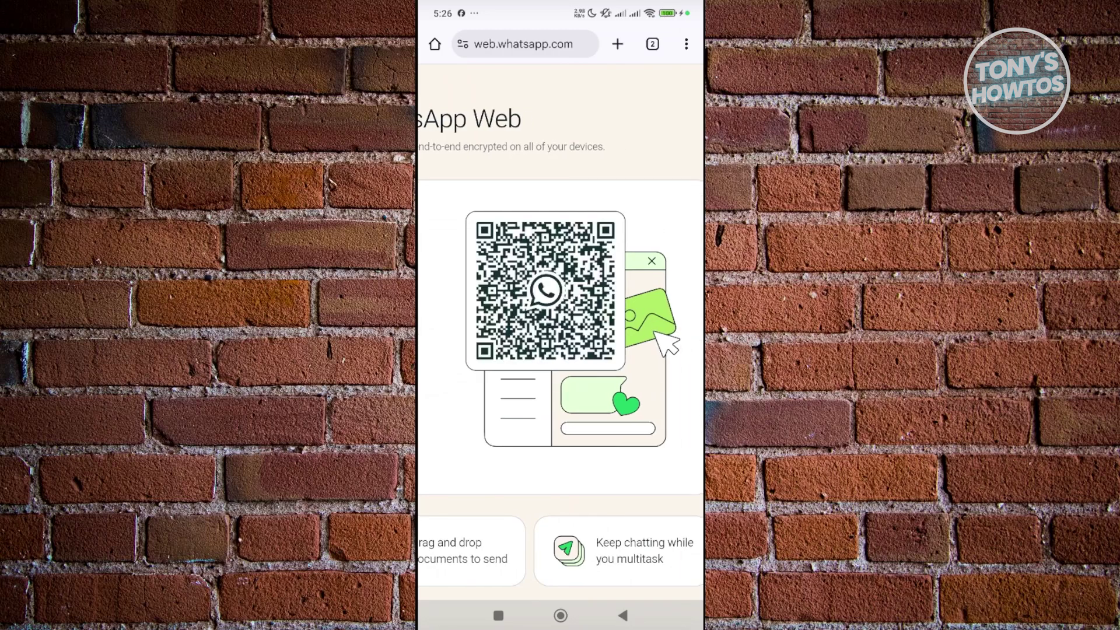
- Take a screenshot of the WhatsApp Web login QR code and show recent apps
key(XF86PowerOff)
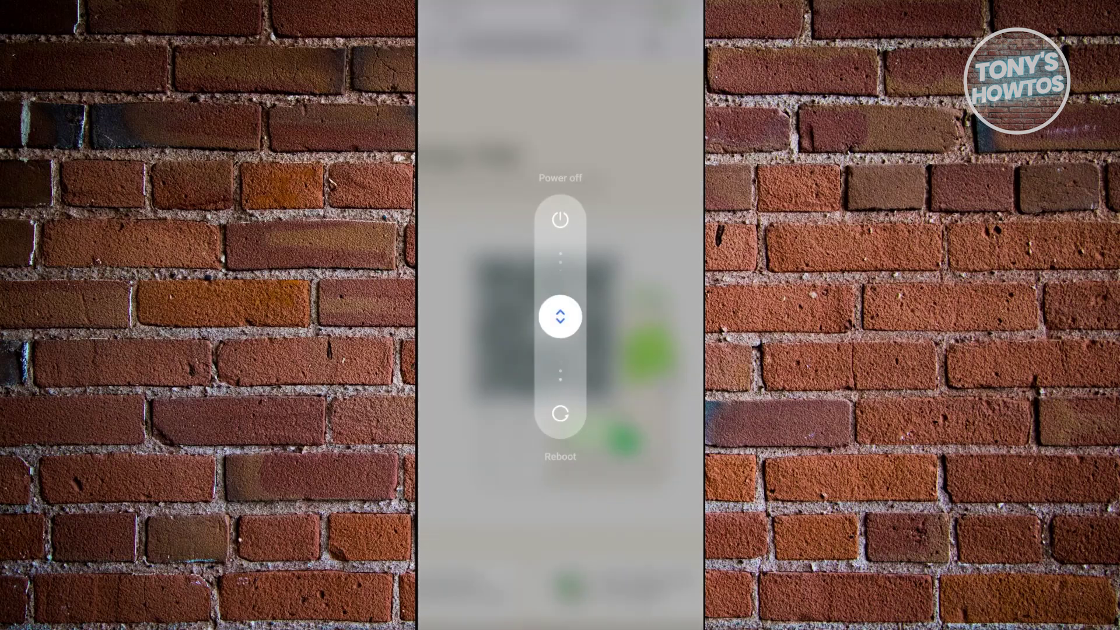
key(Escape)
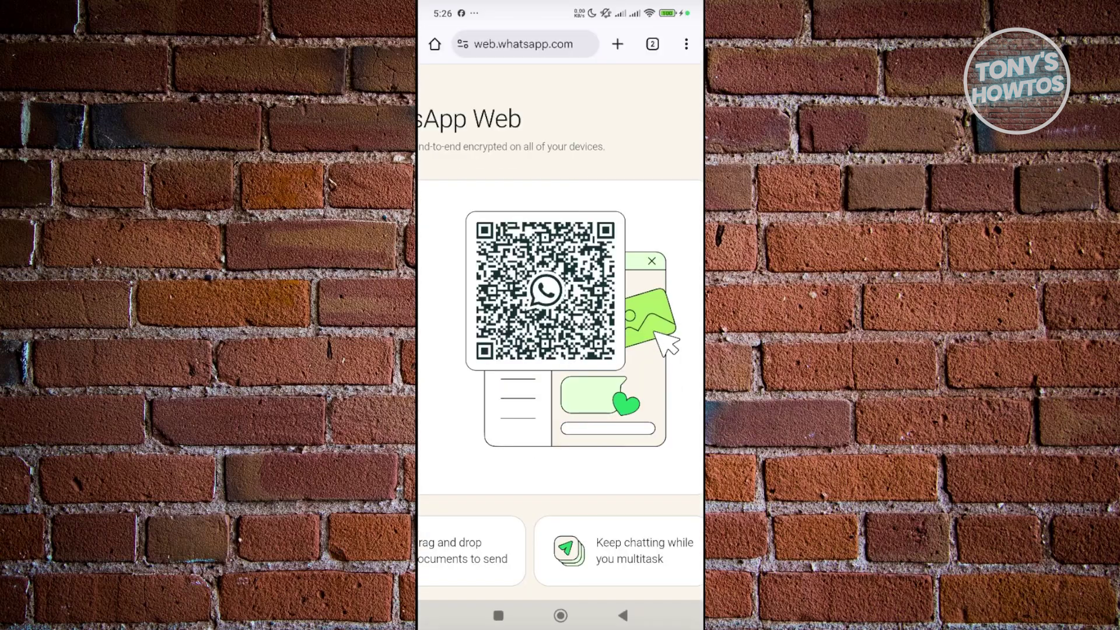
key(Print)
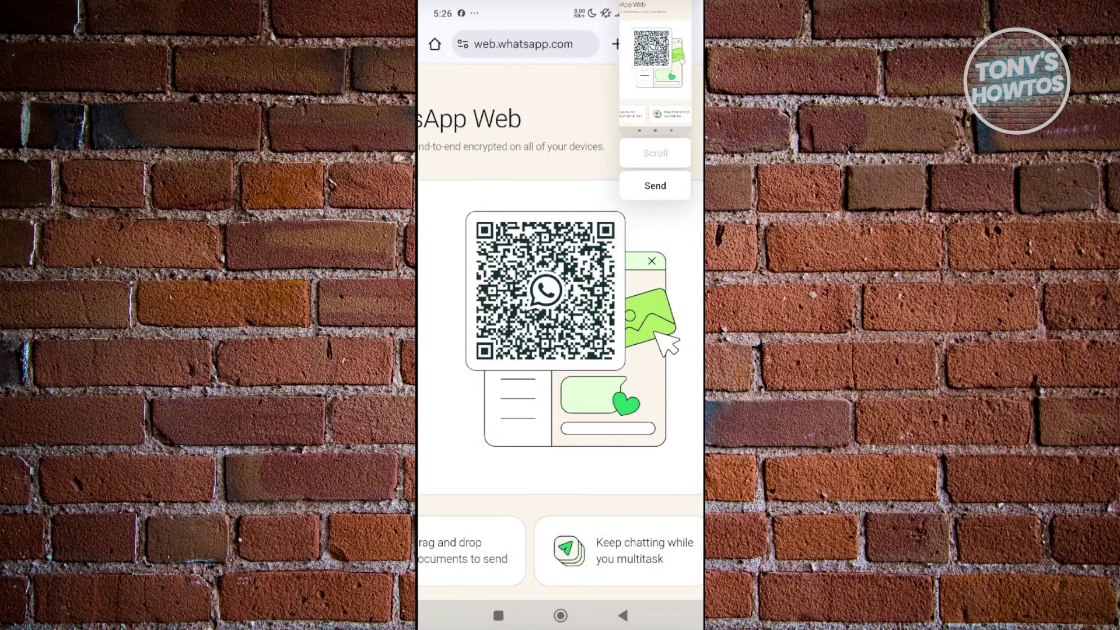
click(499, 615)
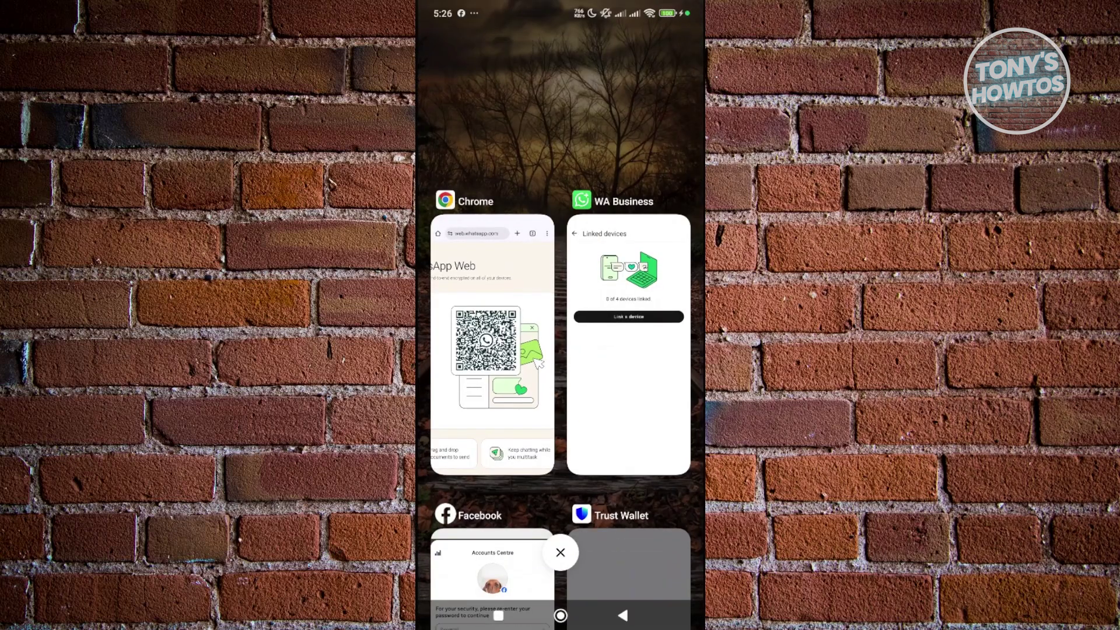
- Return to WhatsApp Business, start Link a device, and allow camera use while the app is open
click(628, 345)
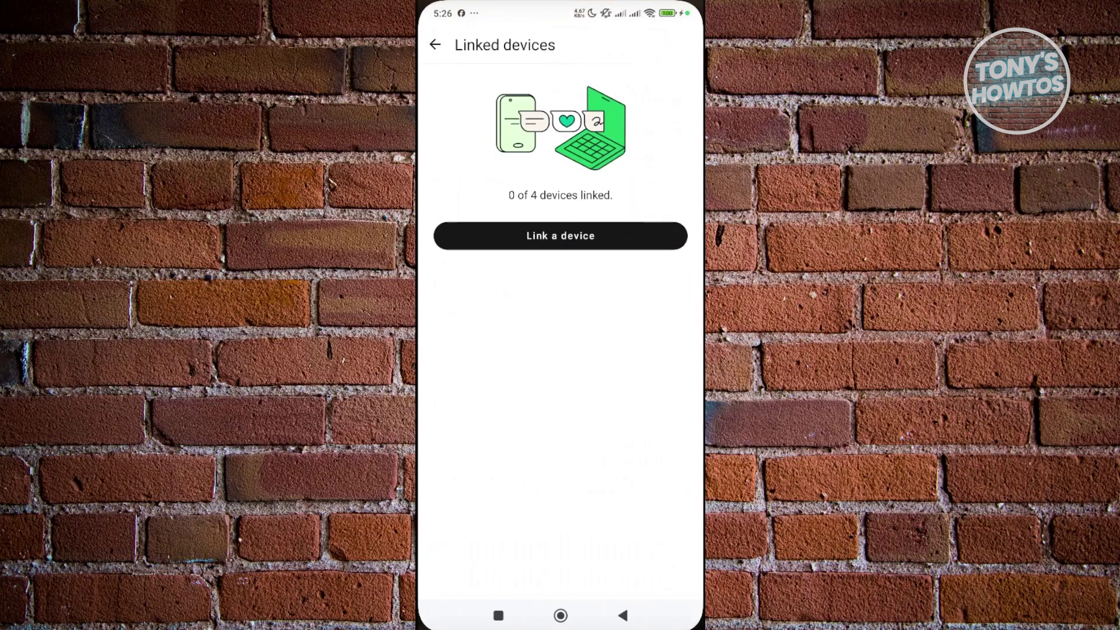
click(560, 235)
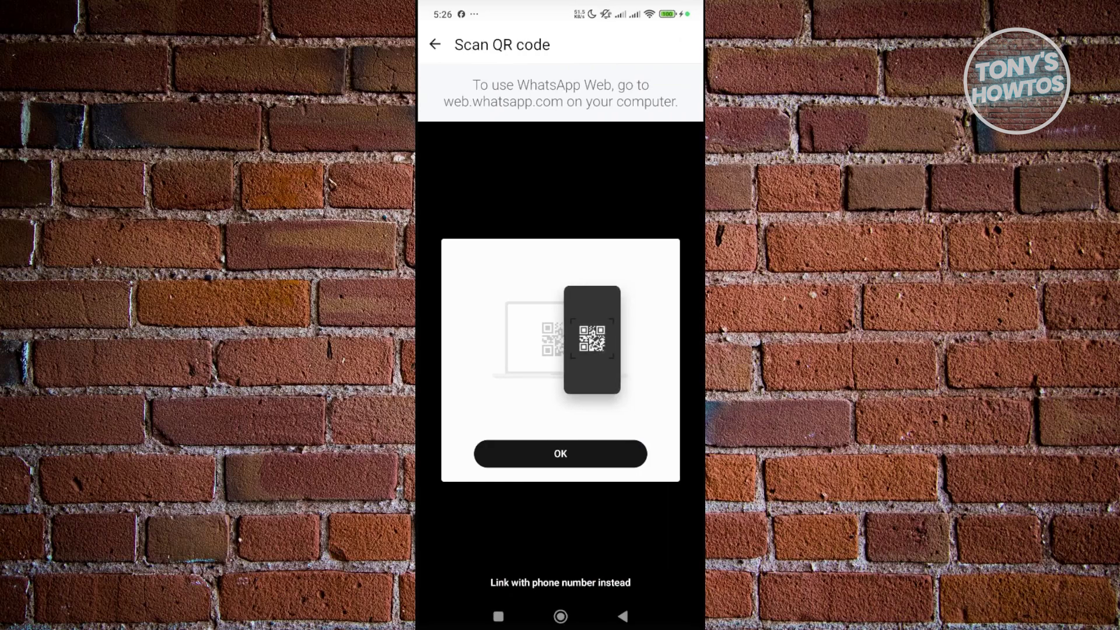
click(560, 453)
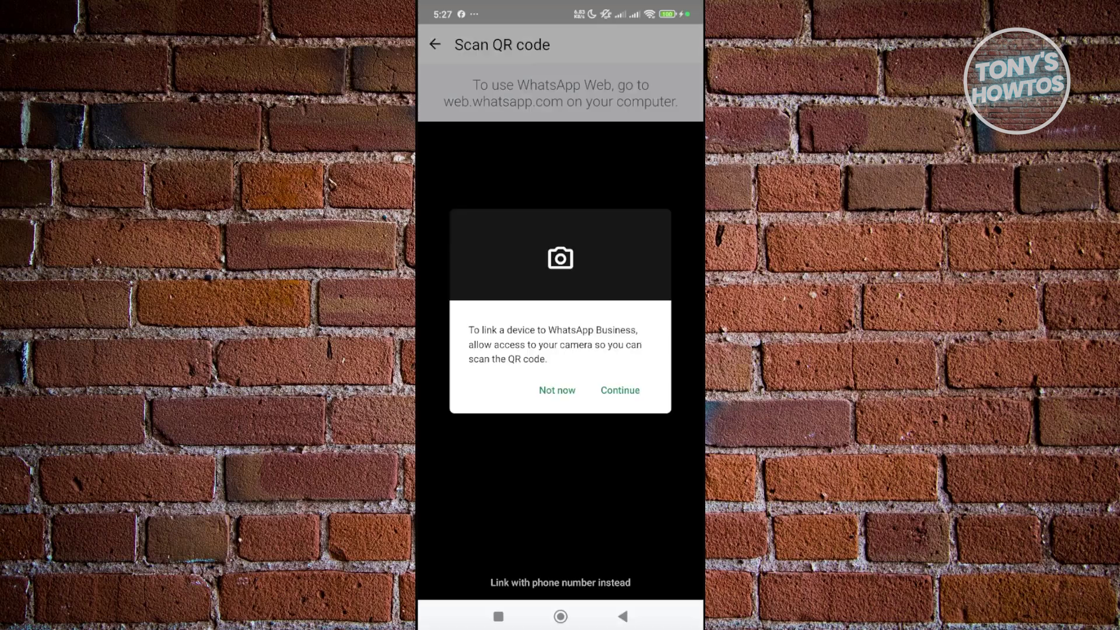
click(620, 390)
click(560, 470)
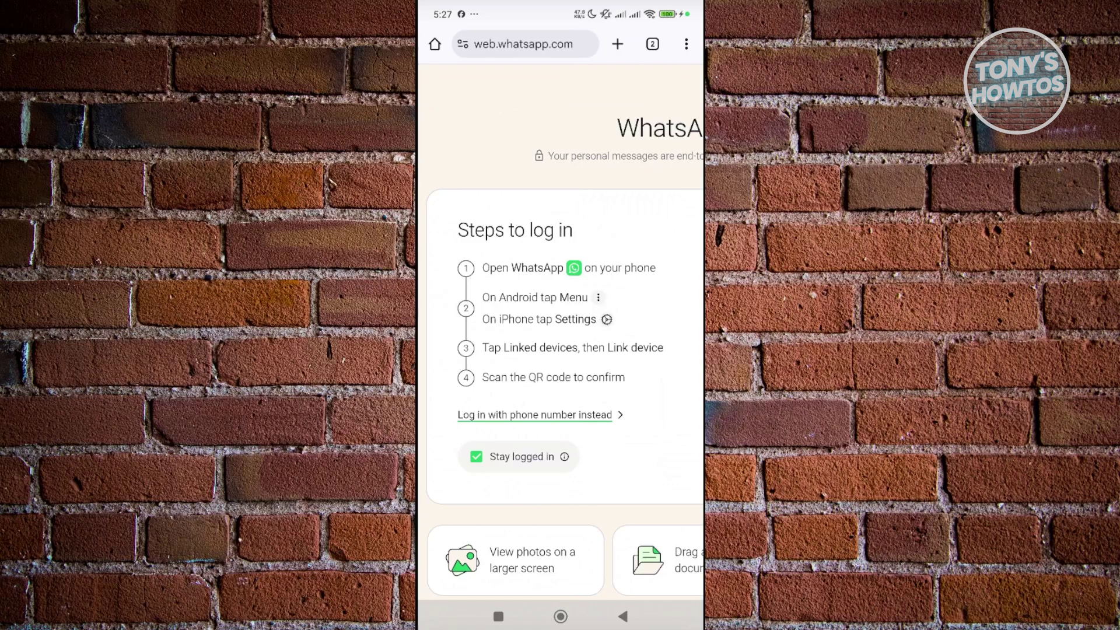
- Choose 'Log in with phone number instead' on the WhatsApp Web login page
click(534, 415)
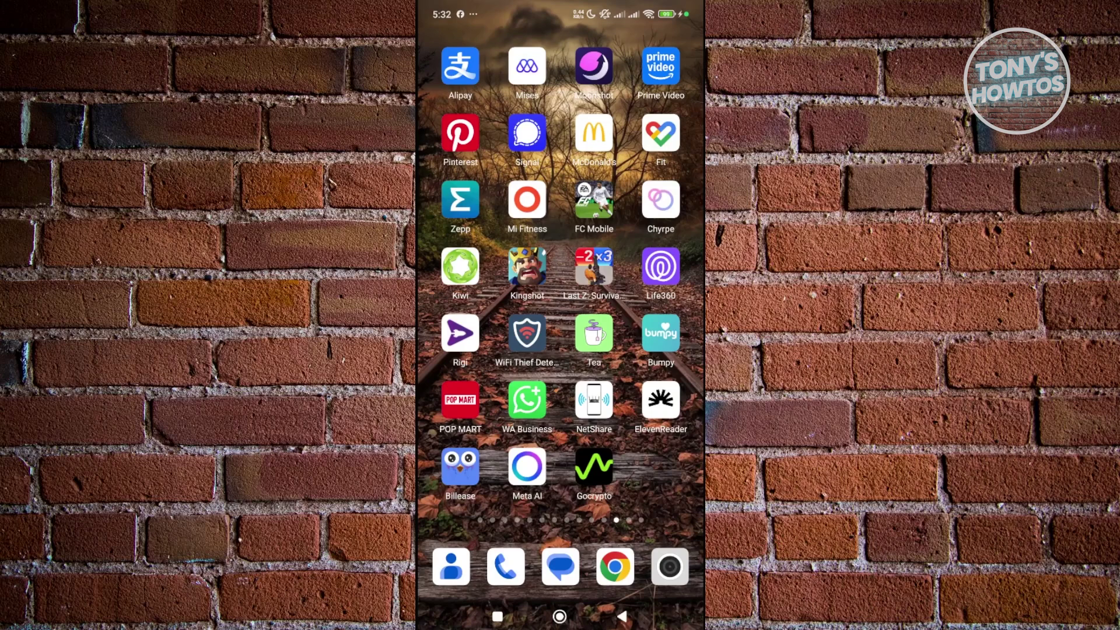
click(527, 400)
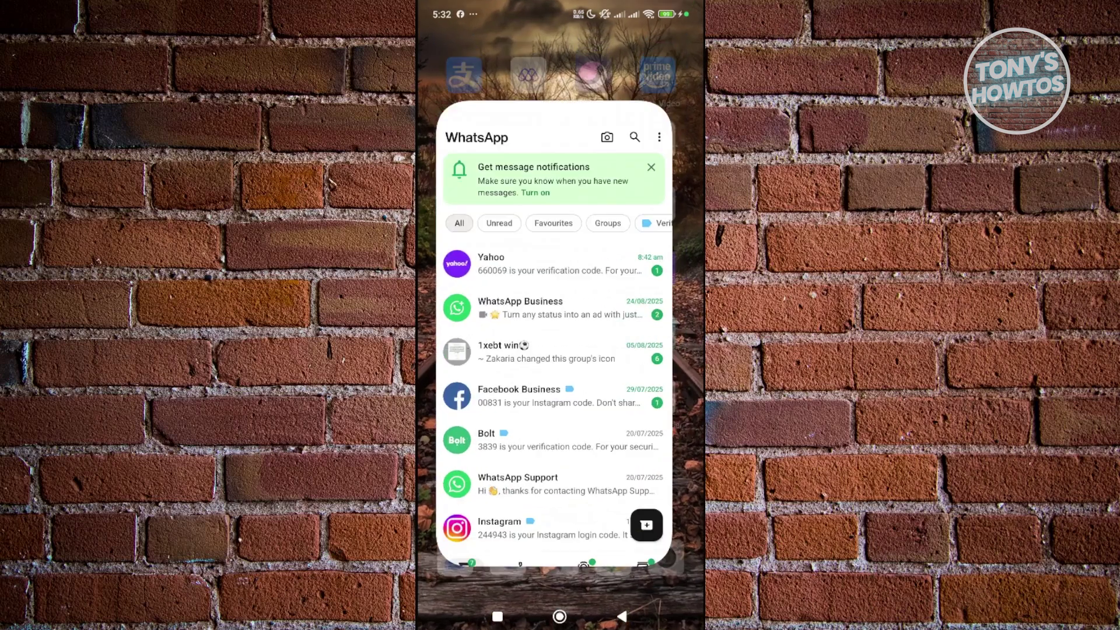
click(687, 44)
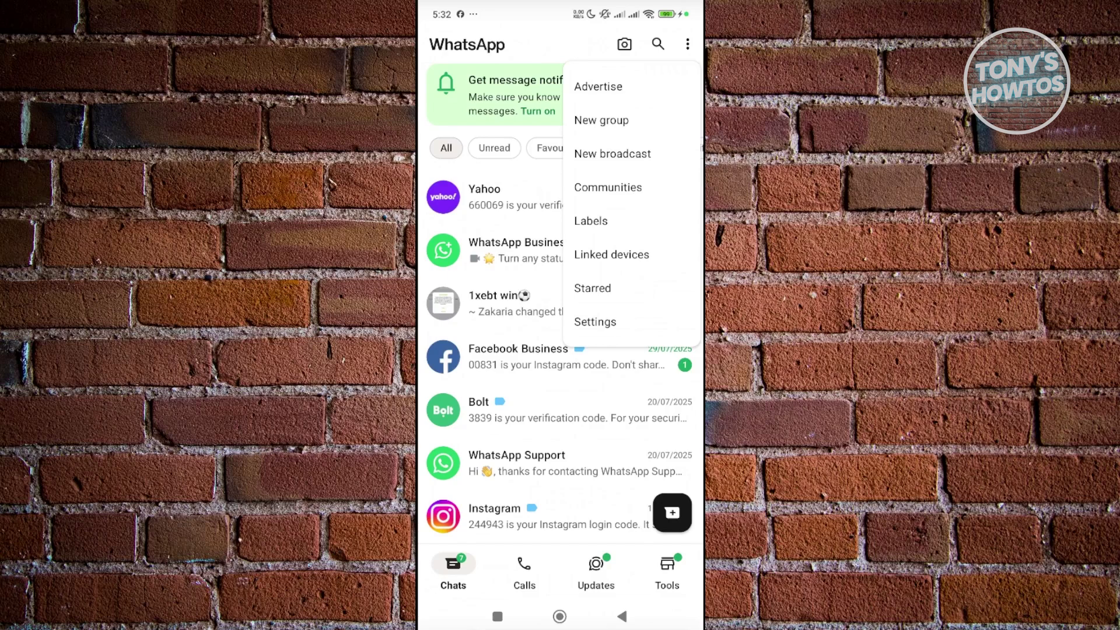
click(559, 617)
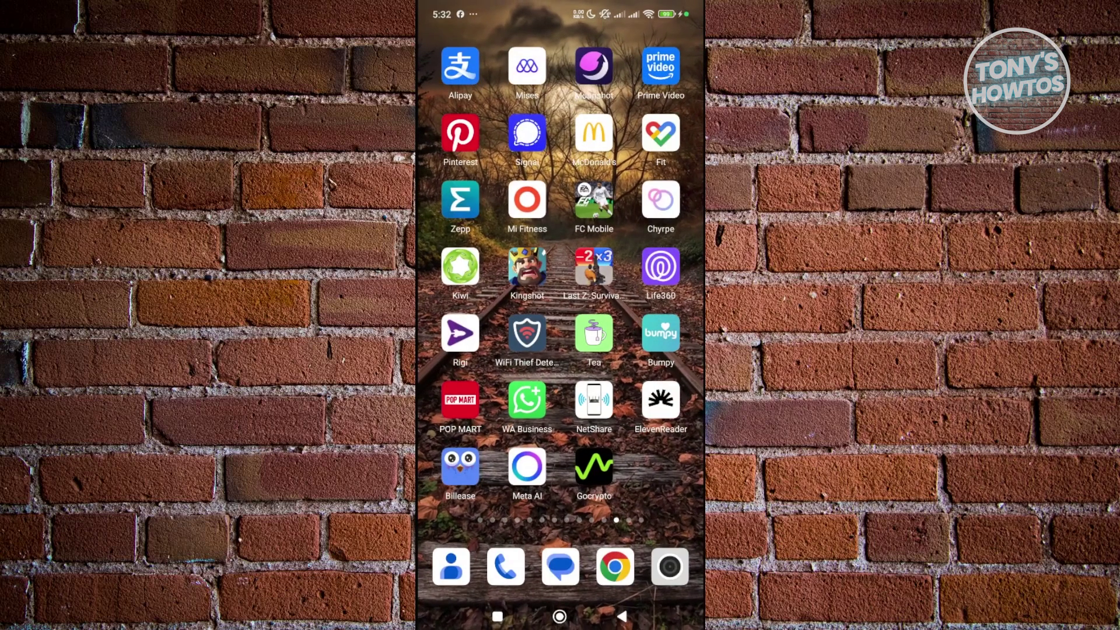